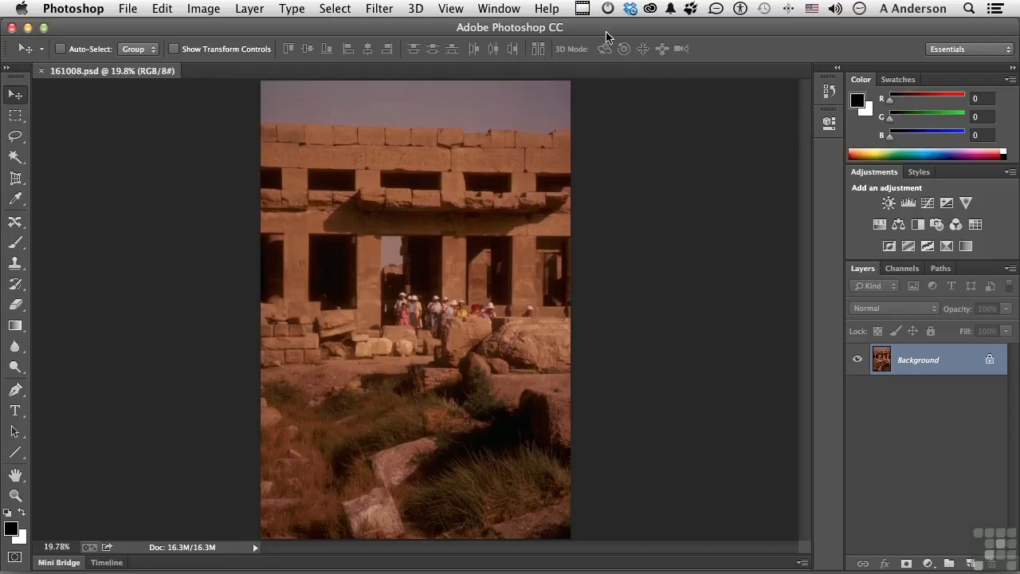
# Step: Display the available action sets and look through the contents of the Default Actions set
pyautogui.click(500, 8)
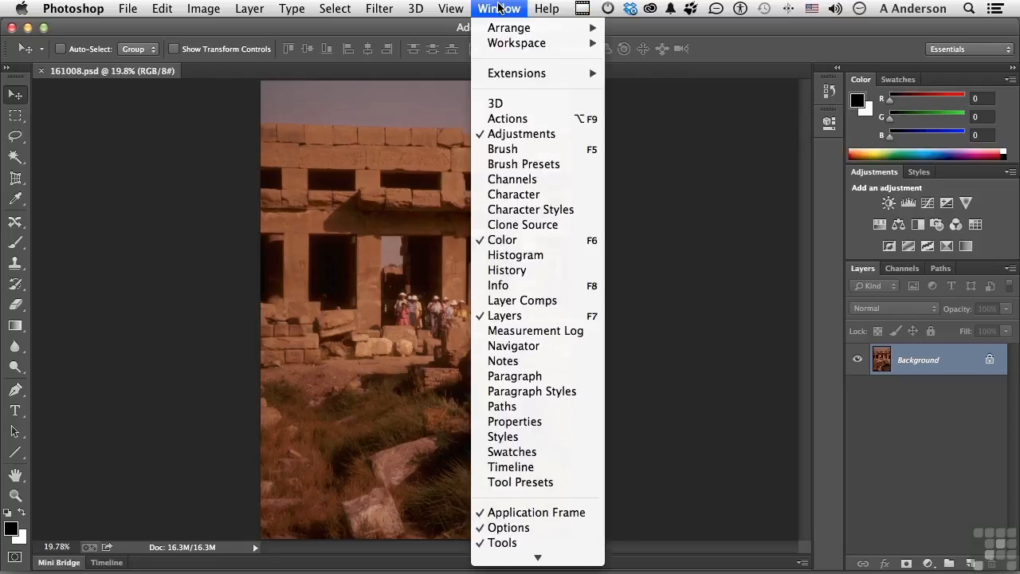
pyautogui.click(522, 120)
pyautogui.moveTo(731, 169); pyautogui.dragTo(738, 237)
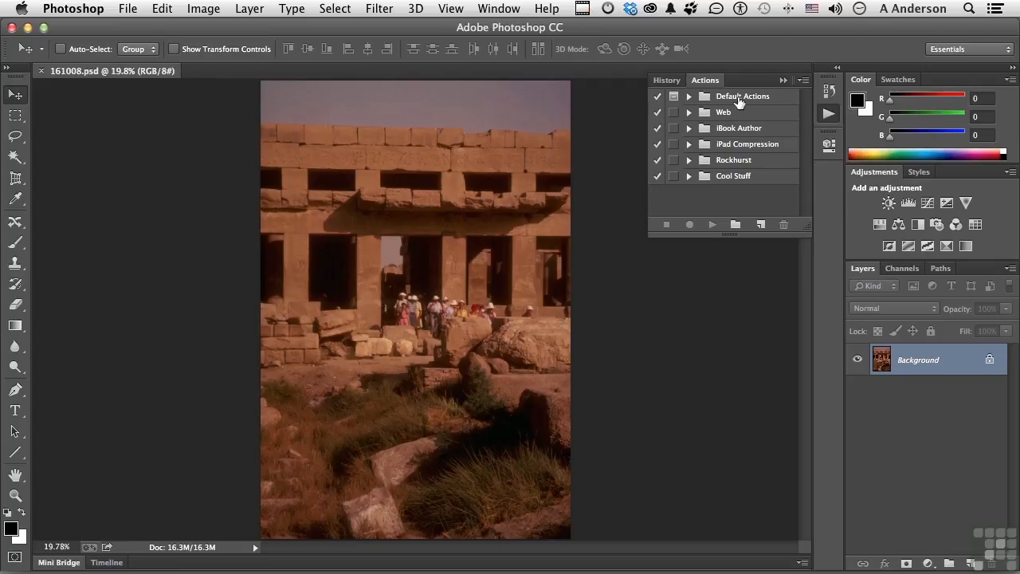
pyautogui.click(690, 96)
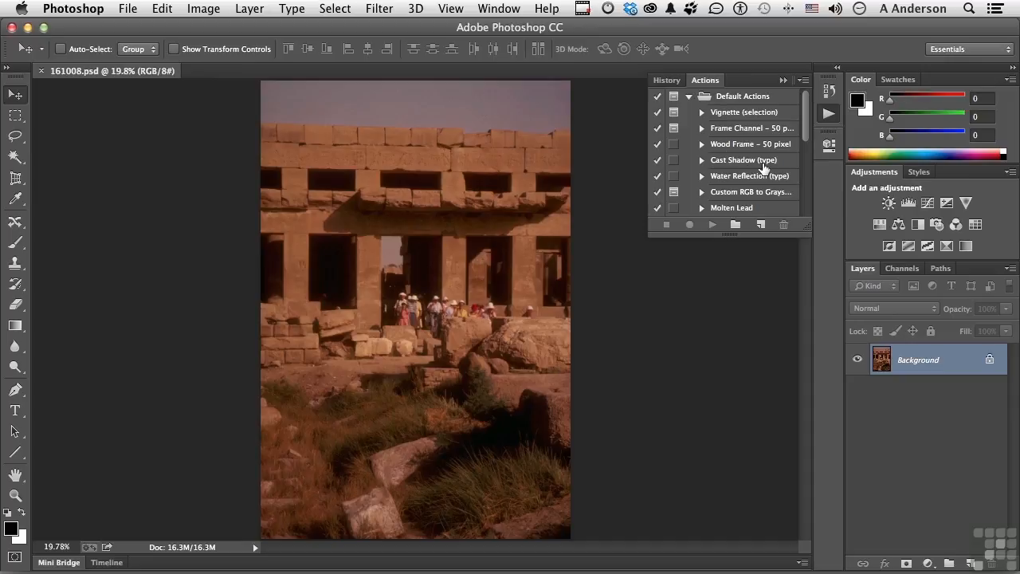
pyautogui.click(690, 97)
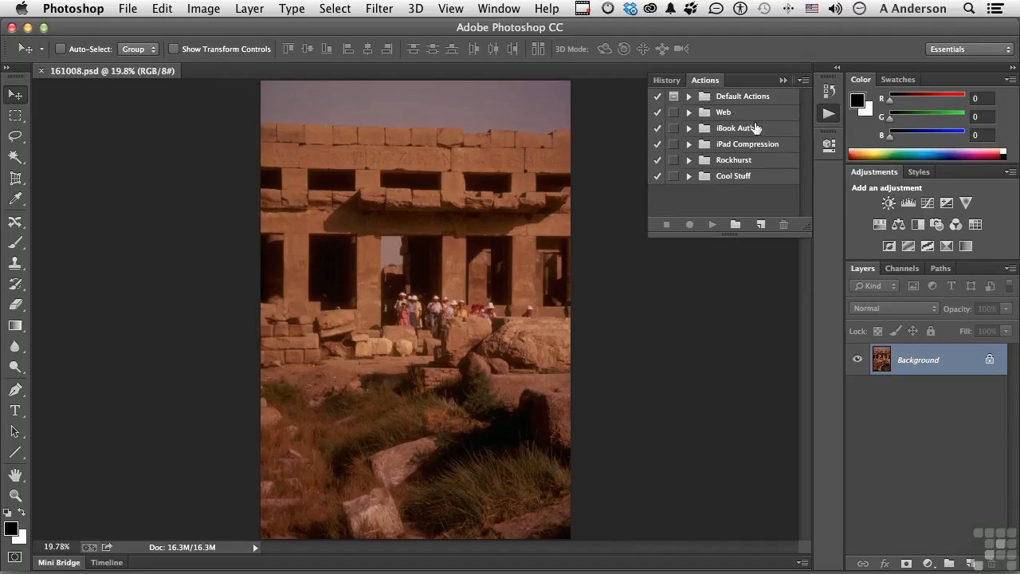
# Step: Create a new action set named Egypt
pyautogui.click(735, 227)
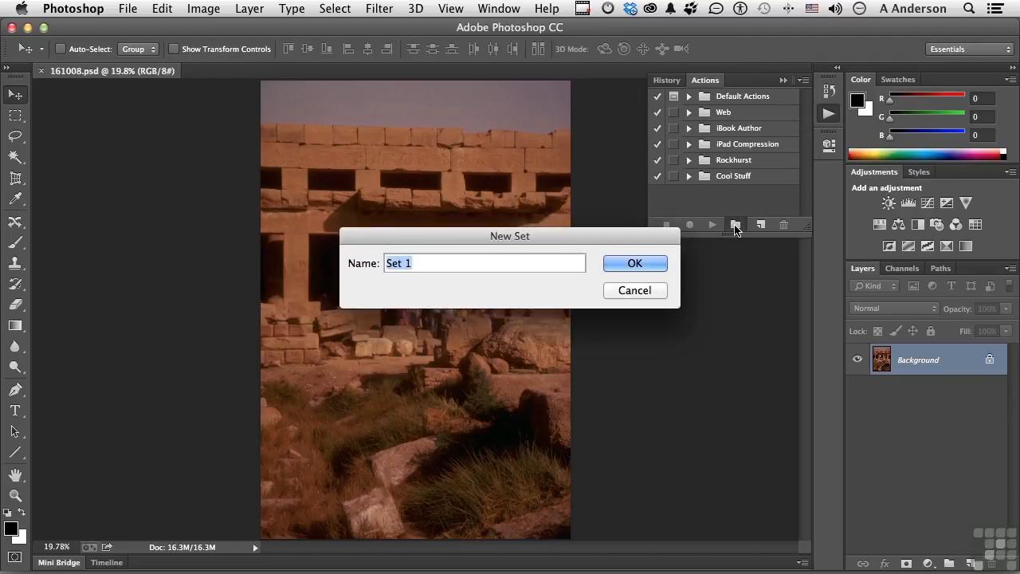
pyautogui.write('Egypt')
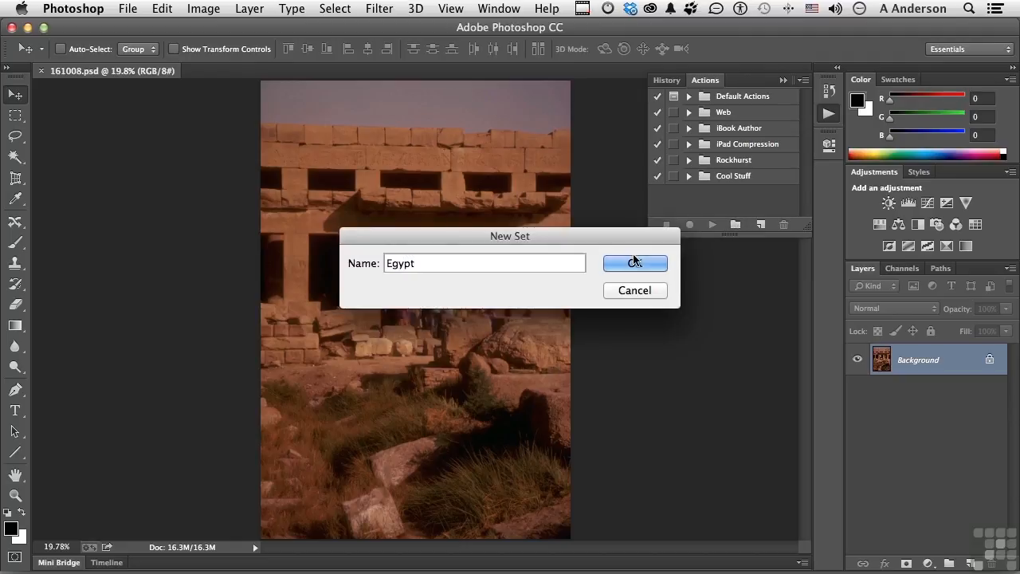
pyautogui.click(634, 263)
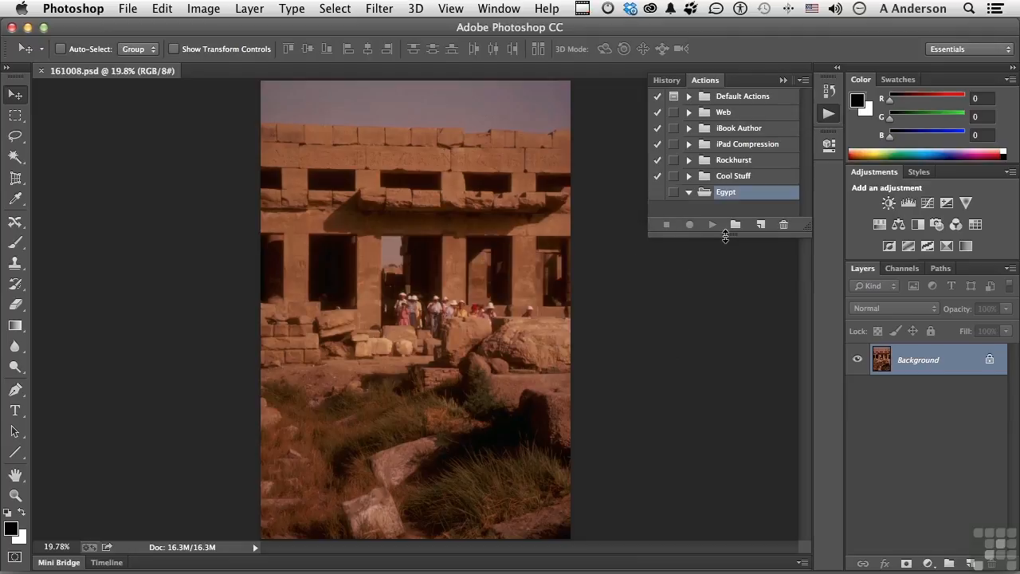
# Step: Start recording a new action named "Color Correction 1" in the Egypt set, with no function key and no color
pyautogui.moveTo(725, 236); pyautogui.dragTo(727, 273)
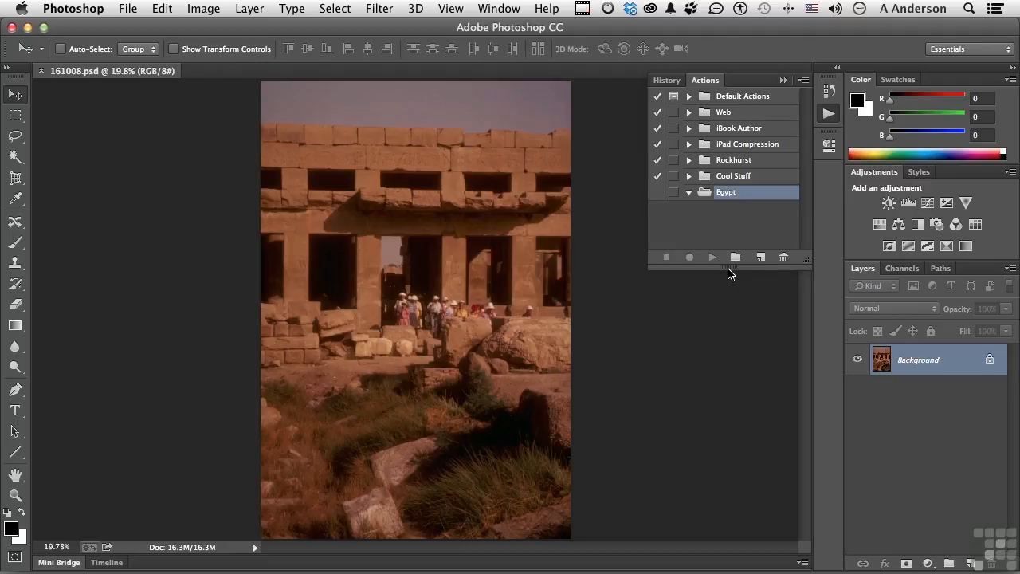
pyautogui.click(760, 256)
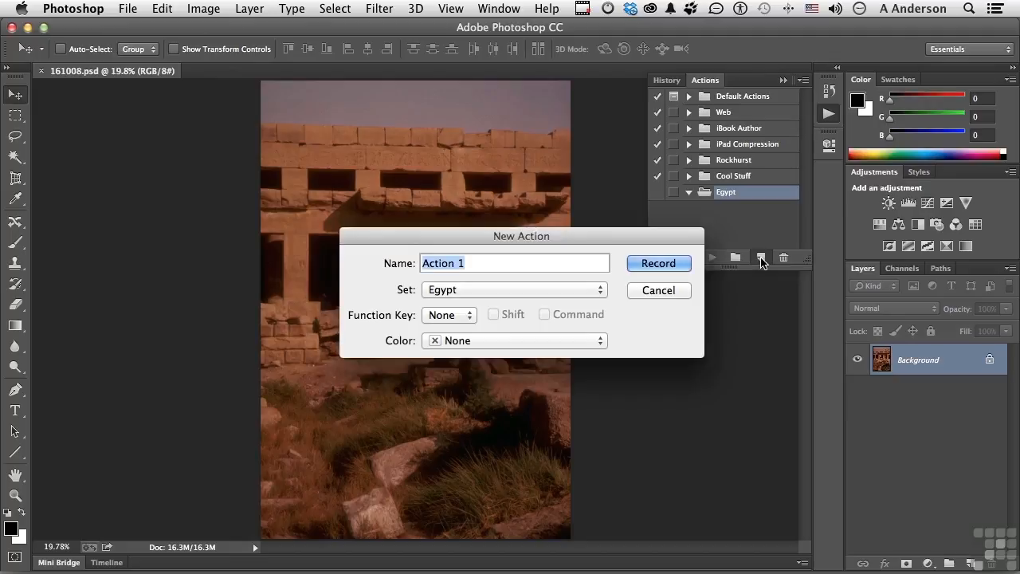
pyautogui.write('Color Co')
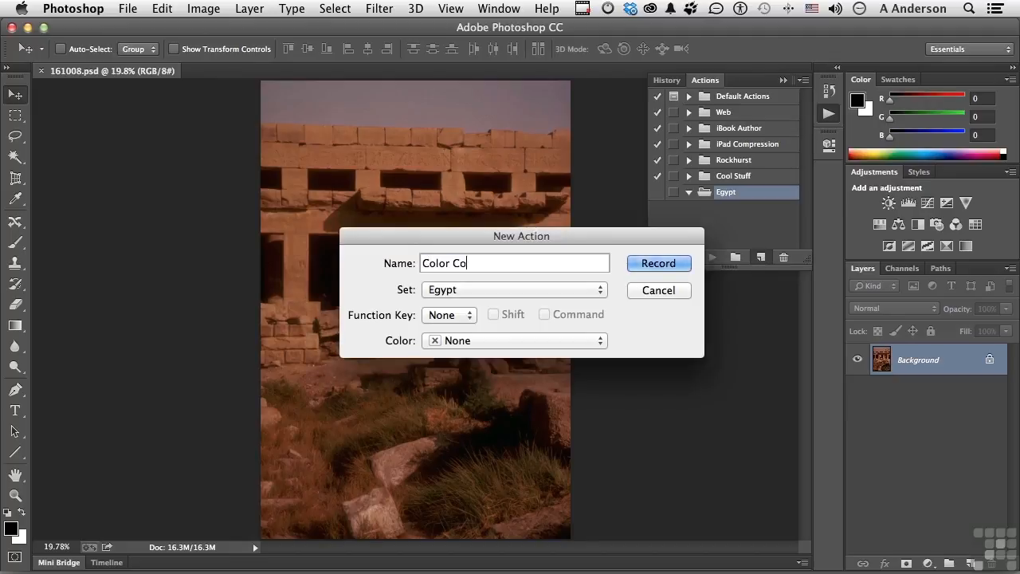
pyautogui.write('rrection 1')
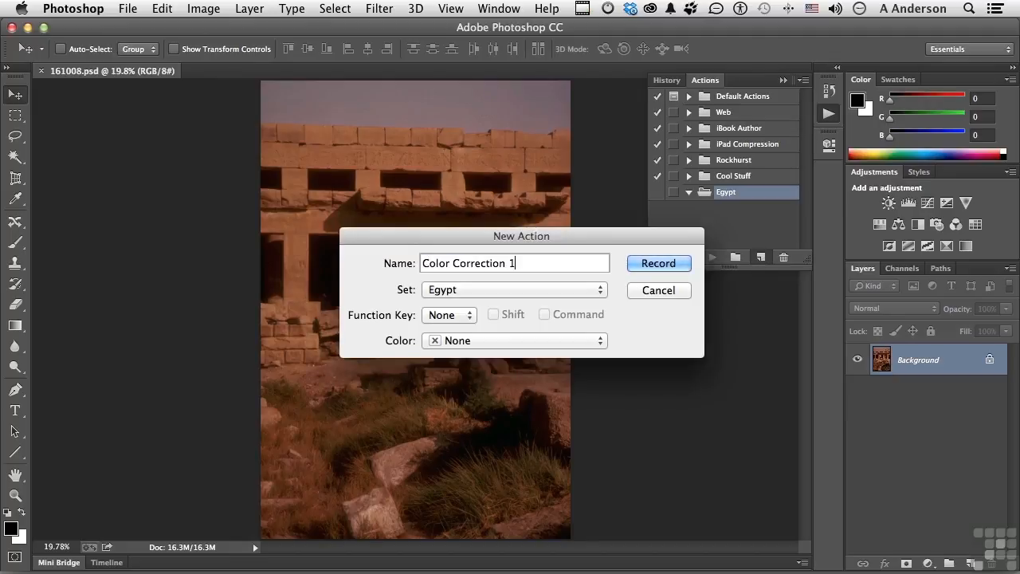
pyautogui.click(579, 289)
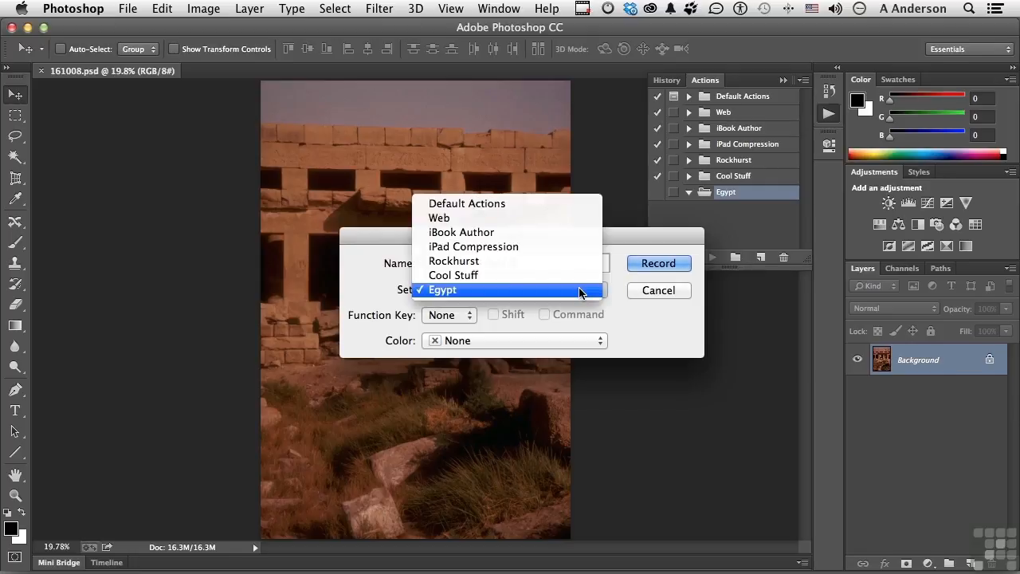
pyautogui.click(635, 333)
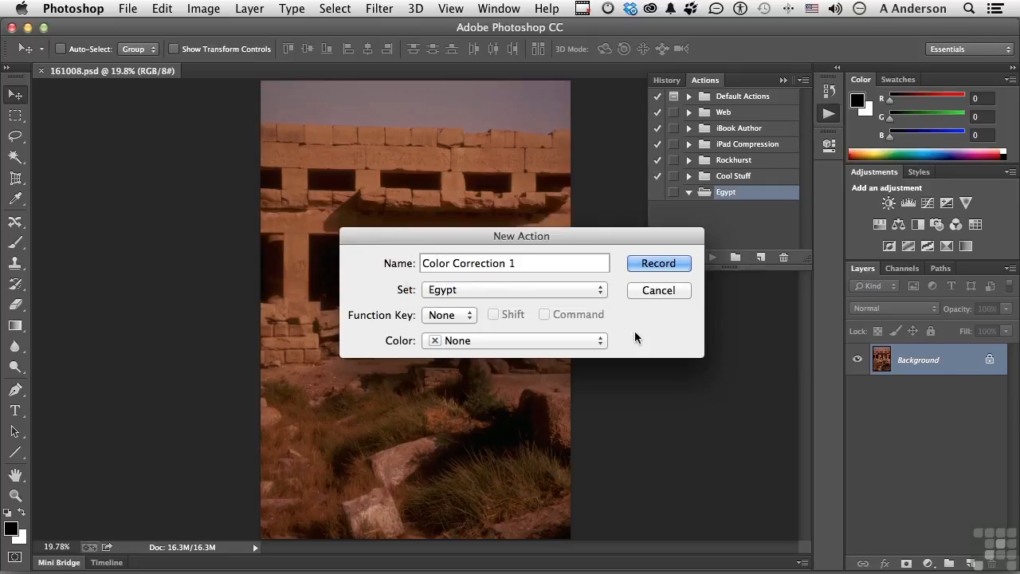
pyautogui.click(464, 317)
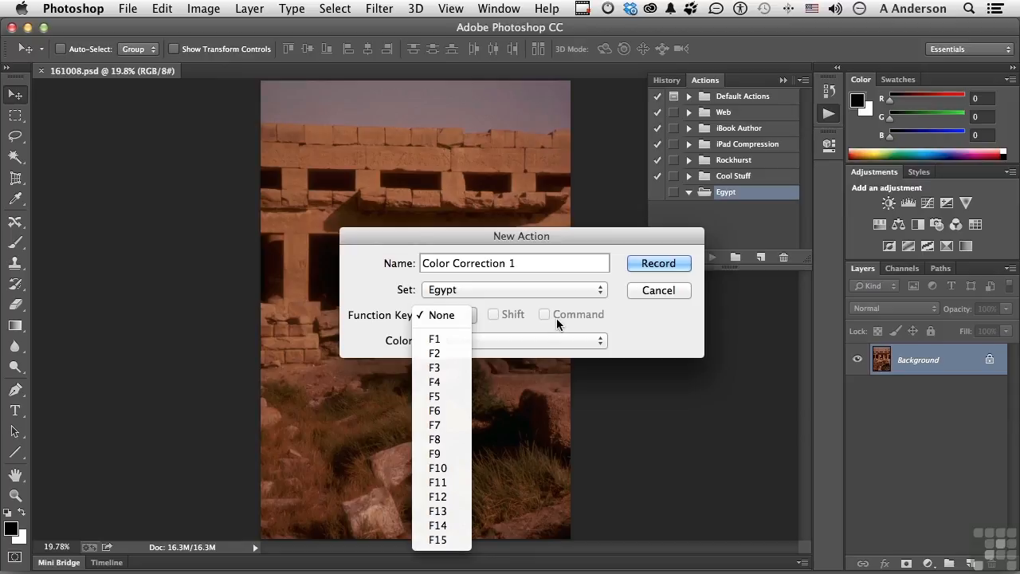
pyautogui.click(651, 325)
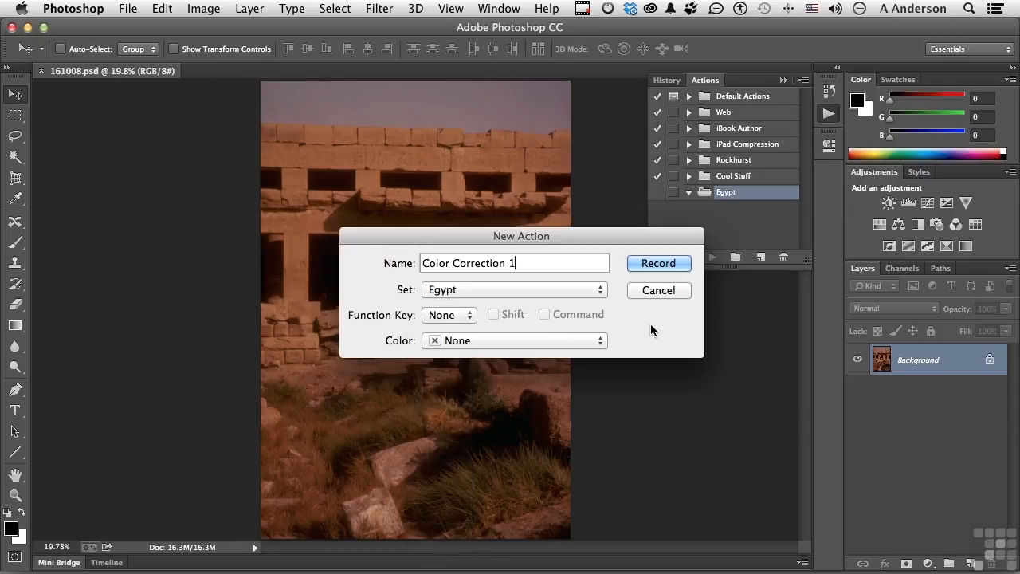
pyautogui.click(451, 341)
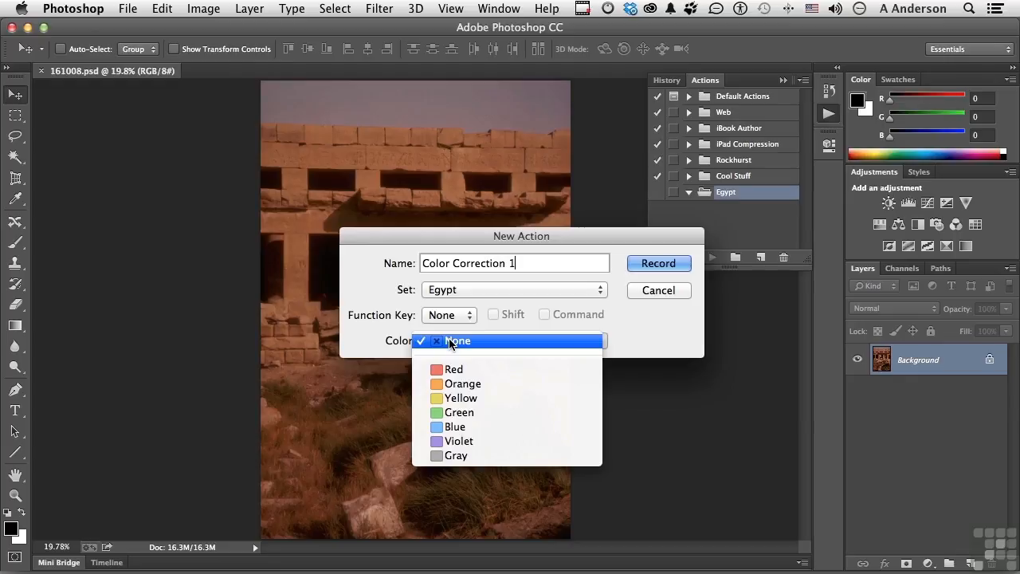
pyautogui.click(680, 334)
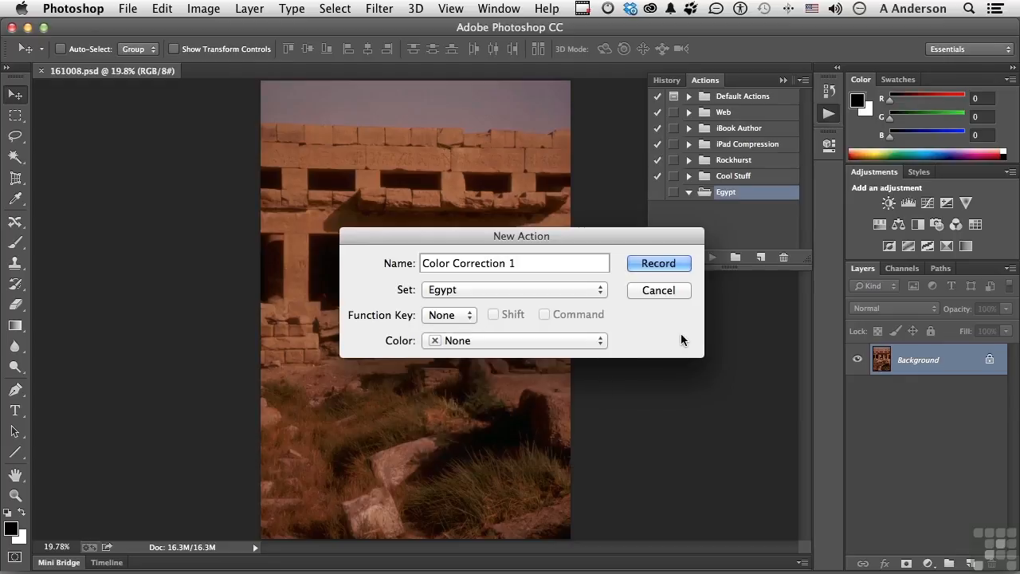
pyautogui.click(657, 263)
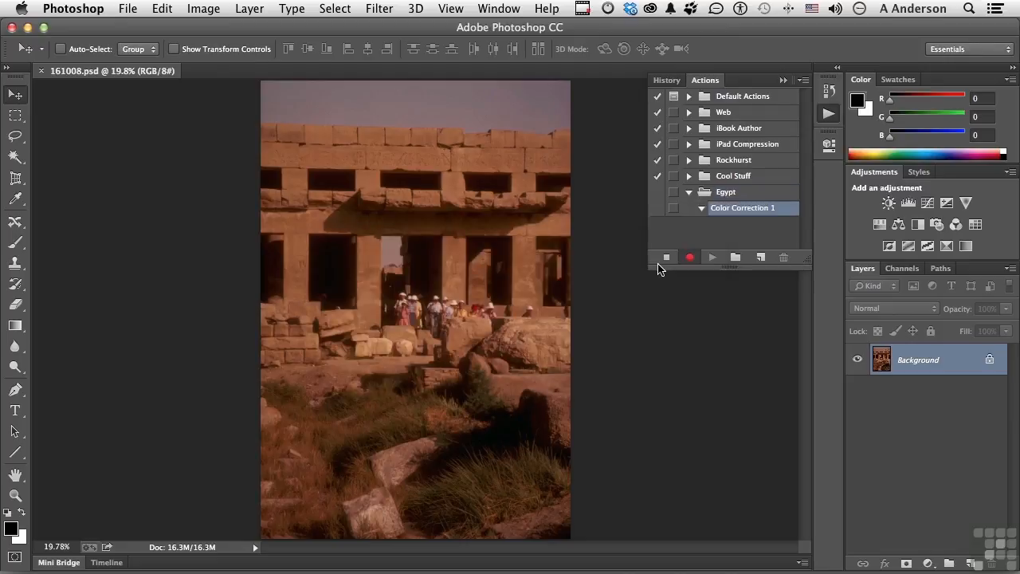
pyautogui.click(783, 81)
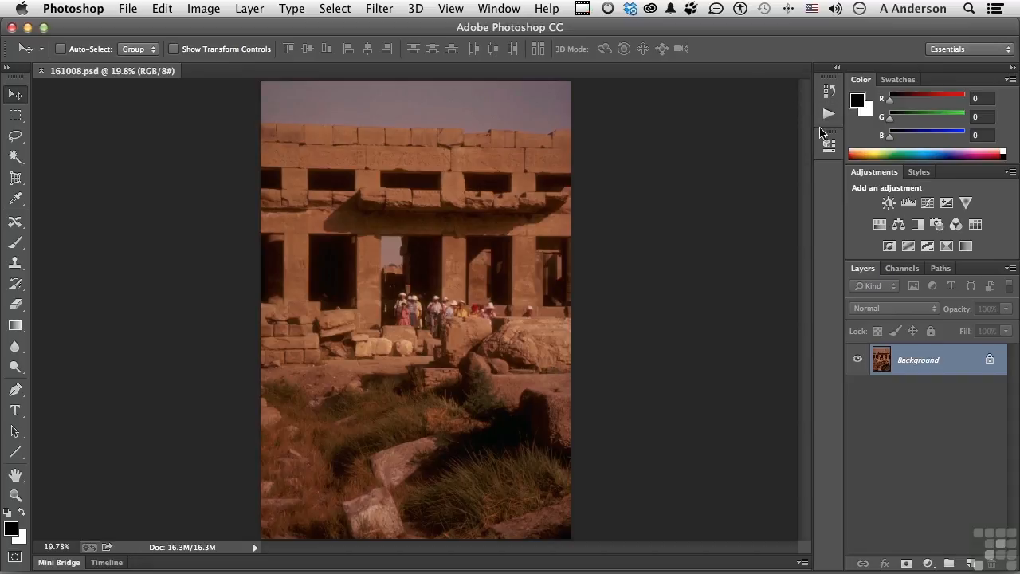
# Step: Add a Curves adjustment layer, neutralize the color cast by sampling a gray point on the upper stone wall, and toggle the layer to compare
pyautogui.click(926, 204)
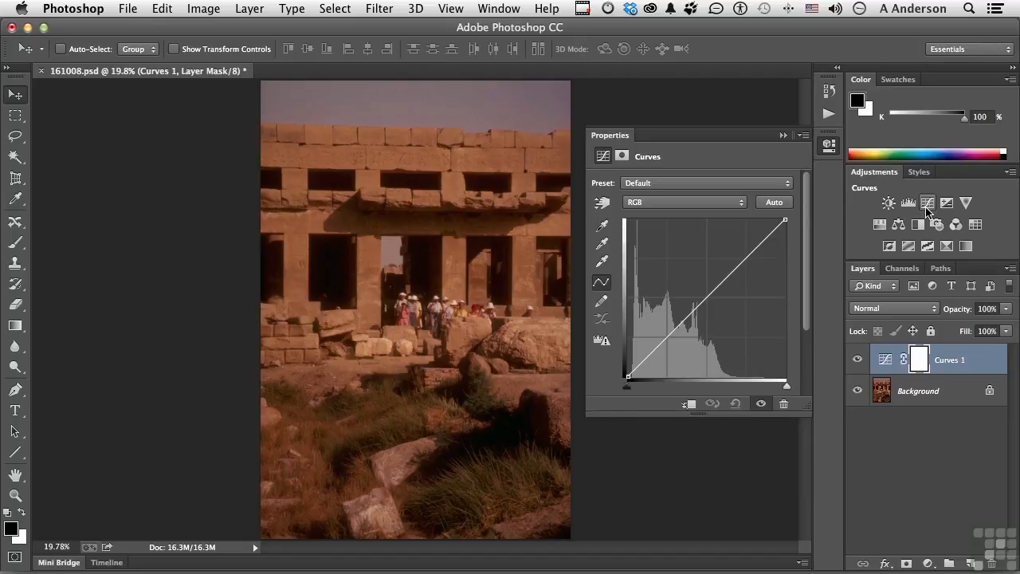
pyautogui.click(603, 244)
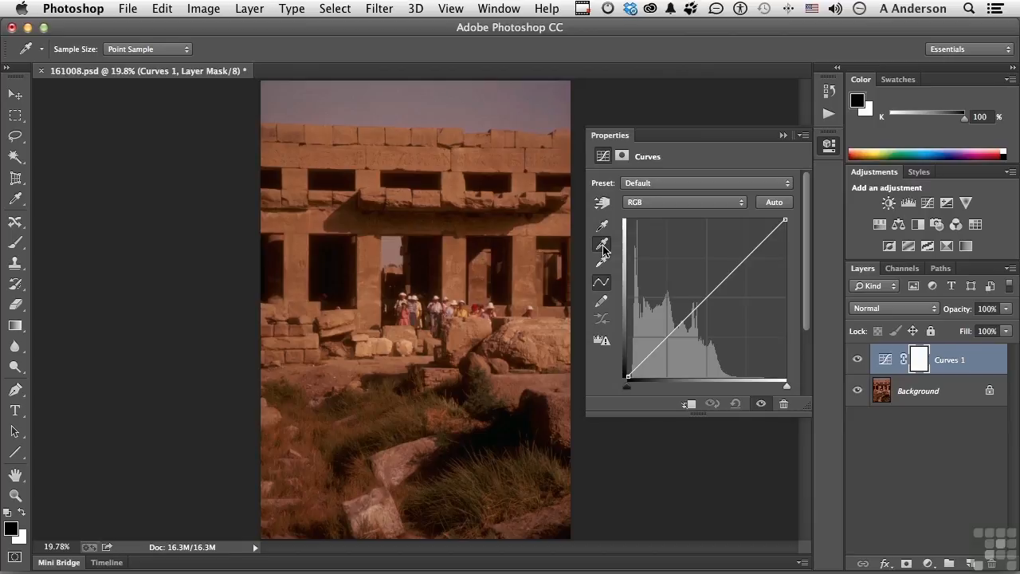
pyautogui.click(603, 247)
pyautogui.click(377, 361)
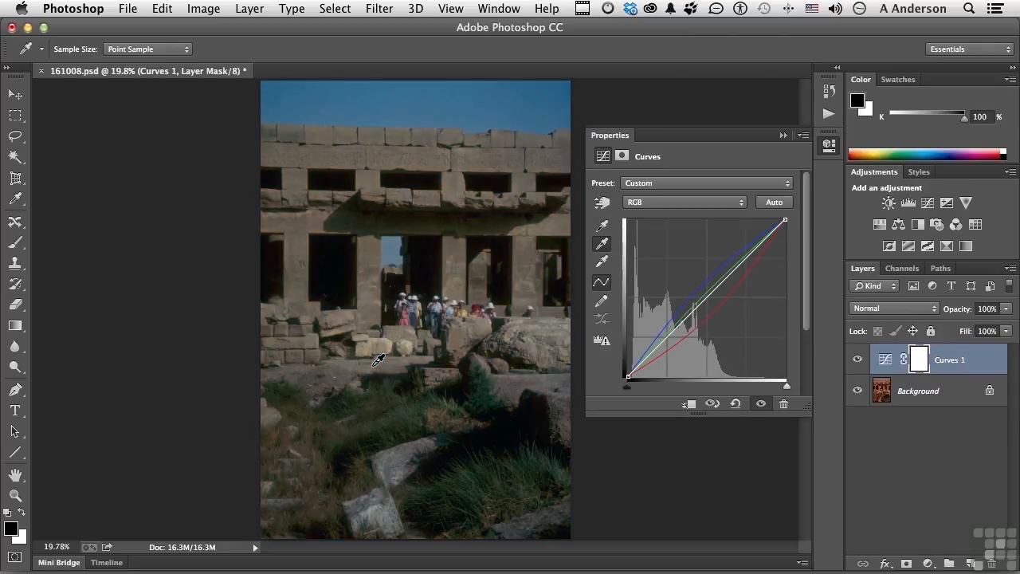
pyautogui.click(547, 331)
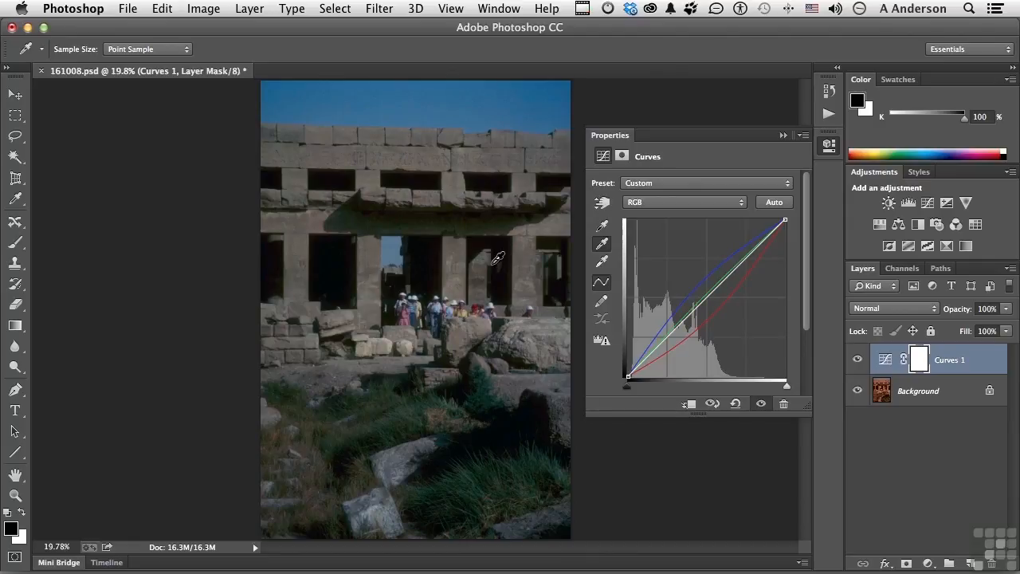
pyautogui.click(381, 152)
pyautogui.click(858, 364)
pyautogui.click(858, 363)
# Step: Brighten the midtones by raising a point at the center of the RGB curve, and toggle the Curves layer to compare
pyautogui.click(709, 297)
pyautogui.press('Up')
pyautogui.press('Up')
pyautogui.press('Up')
pyautogui.press('Up')
pyautogui.press('Up')
pyautogui.press('Up')
pyautogui.press('Up')
pyautogui.press('Up')
pyautogui.press('Up')
pyautogui.press('Up')
pyautogui.press('Up')
pyautogui.press('Up')
pyautogui.press('Up')
pyautogui.press('Up')
pyautogui.press('Up')
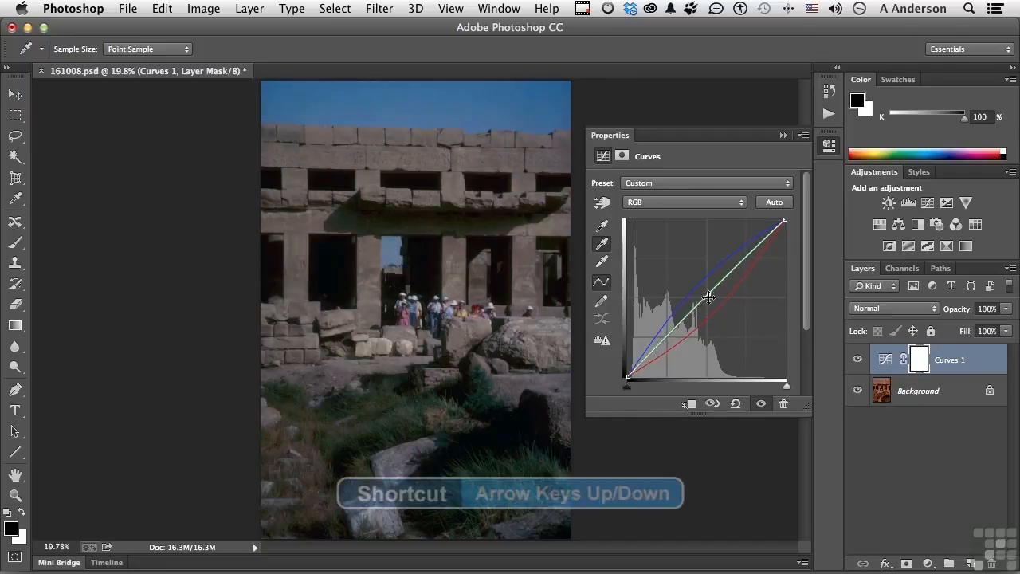
pyautogui.press('Up')
pyautogui.press('Up')
pyautogui.press('Up')
pyautogui.press('Up')
pyautogui.press('Up')
pyautogui.press('Up')
pyautogui.press('Up')
pyautogui.press('Up')
pyautogui.press('Up')
pyautogui.press('Up')
pyautogui.press('Up')
pyautogui.press('Up')
pyautogui.press('Up')
pyautogui.press('Up')
pyautogui.press('Up')
pyautogui.press('Up')
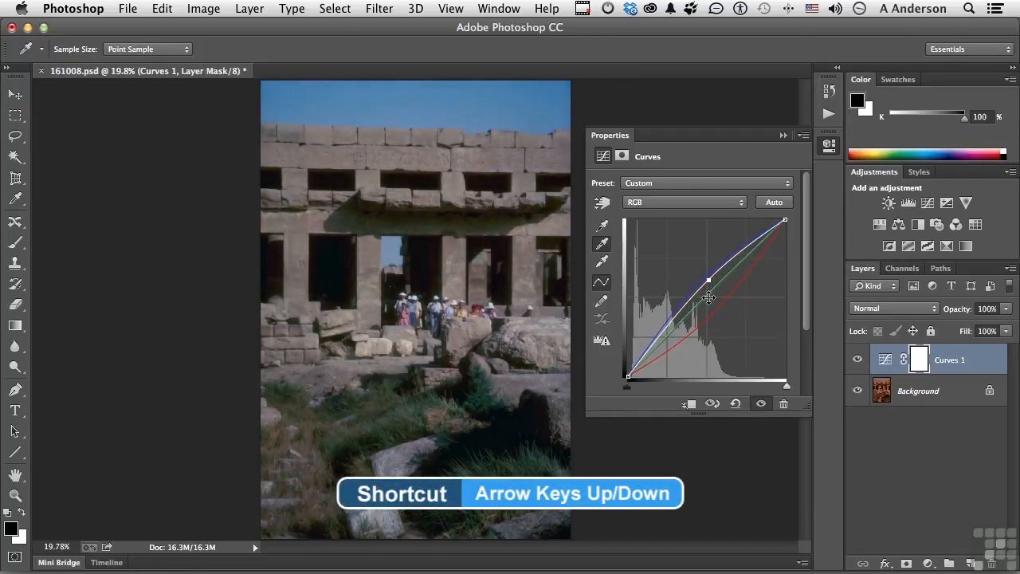
pyautogui.press('Up')
pyautogui.press('Up')
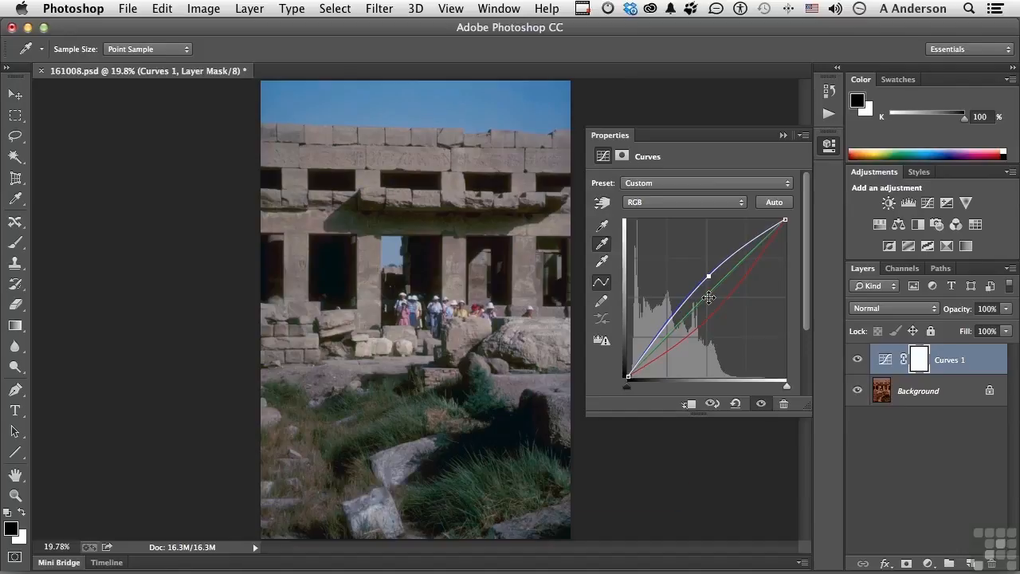
pyautogui.click(859, 360)
pyautogui.click(858, 360)
# Step: Stop recording the Color Correction 1 action and enlarge the action list to show its recorded commands
pyautogui.click(783, 137)
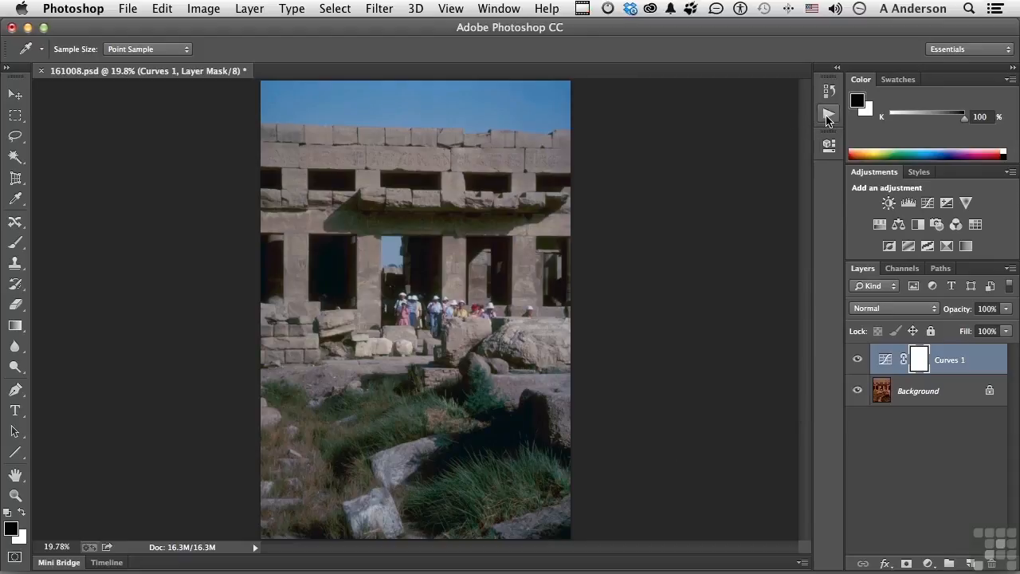
pyautogui.click(828, 116)
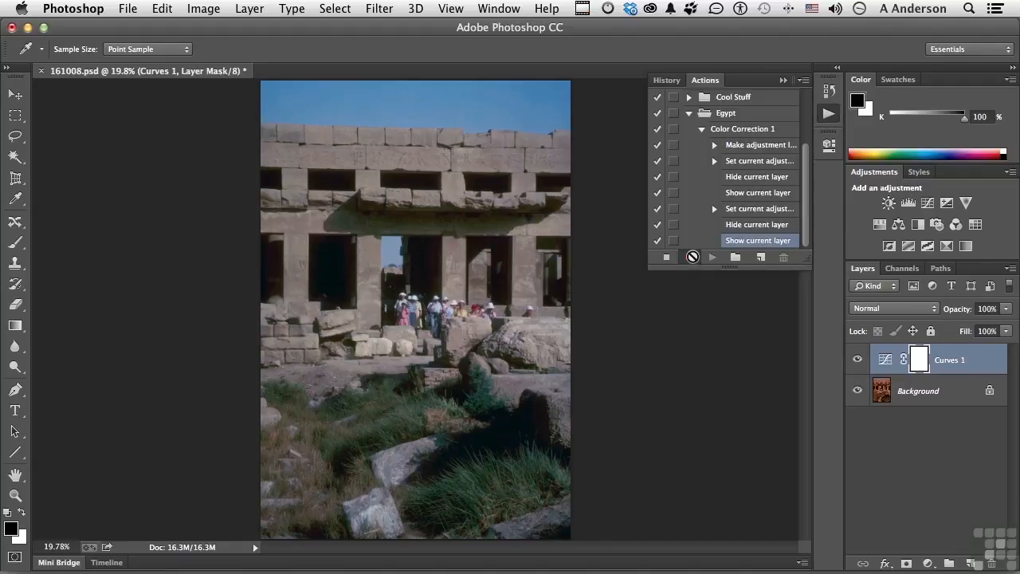
pyautogui.click(665, 259)
pyautogui.moveTo(729, 274); pyautogui.dragTo(729, 337)
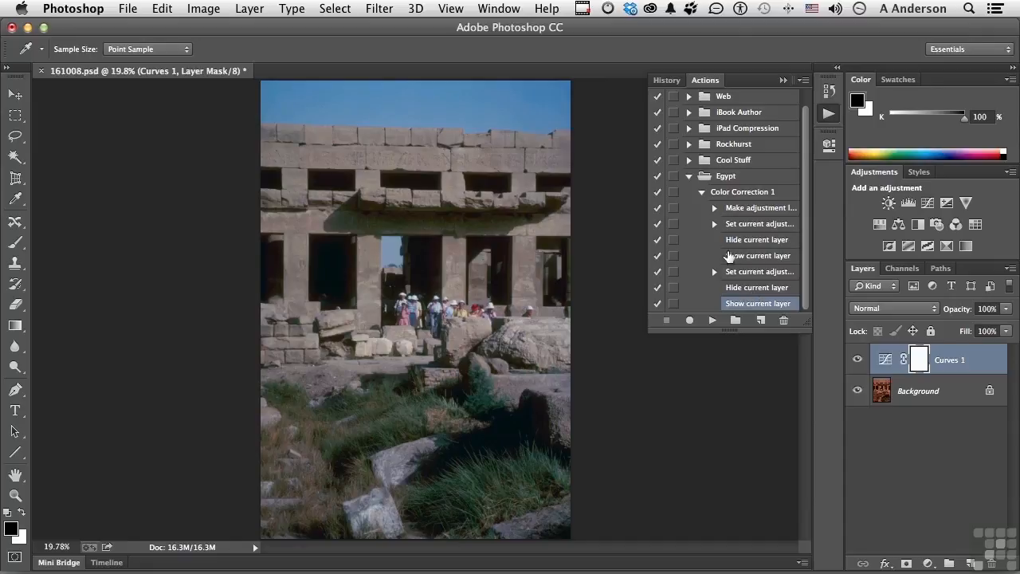
# Step: Switch the action's first "Hide current layer" and "Show current layer" commands off and back on
pyautogui.click(657, 240)
pyautogui.click(657, 256)
pyautogui.click(657, 256)
pyautogui.click(657, 240)
# Step: Delete the first "Hide current layer" and "Show current layer" commands from the Color Correction 1 action
pyautogui.click(743, 241)
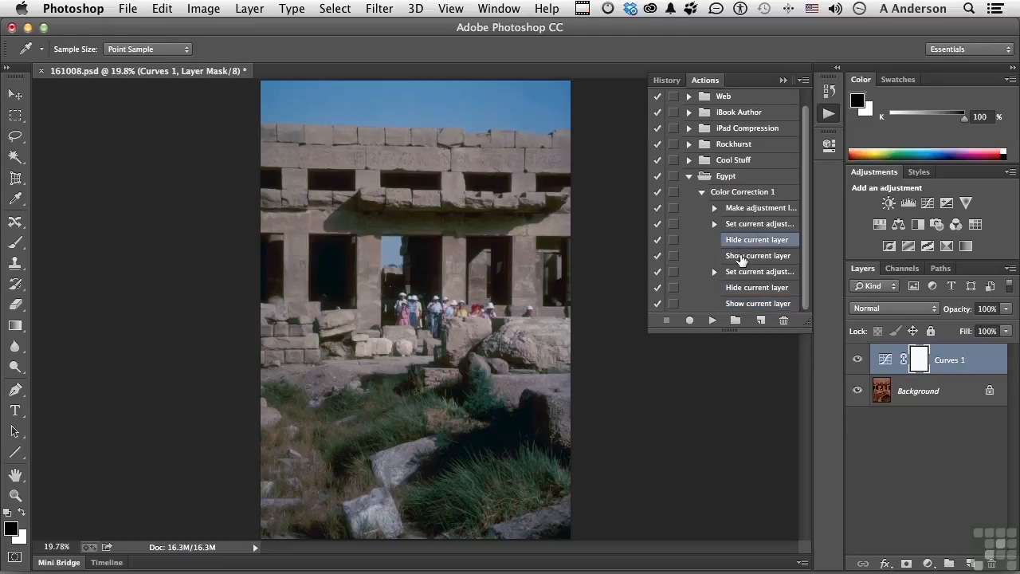
pyautogui.keyDown('shift'); pyautogui.click(741, 256); pyautogui.keyUp('shift')
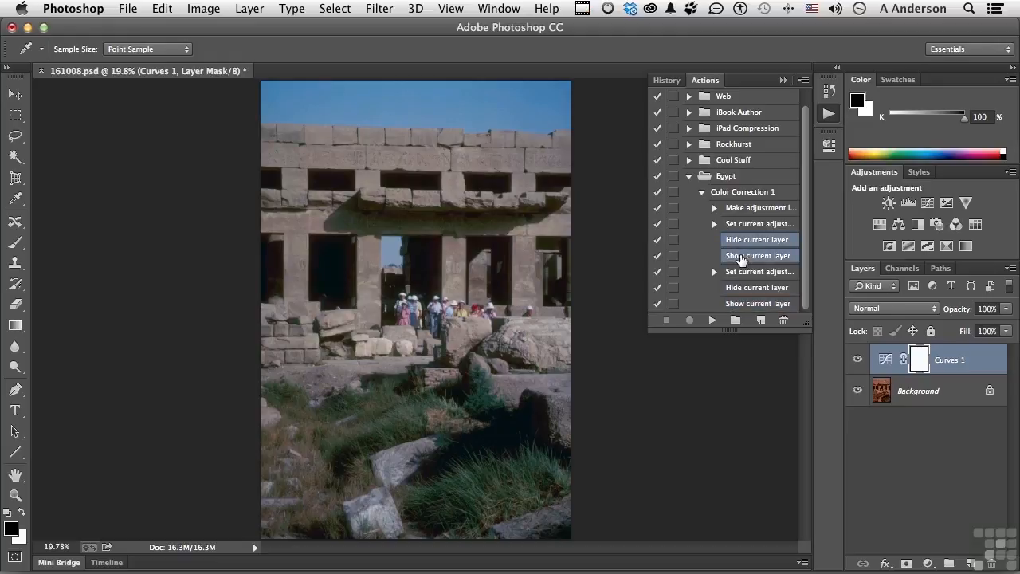
pyautogui.click(783, 321)
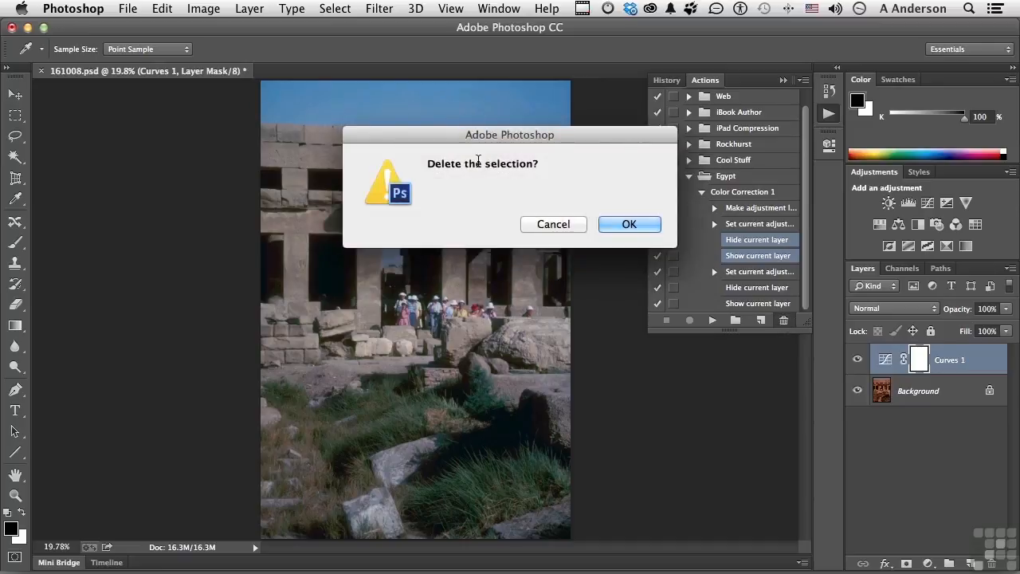
pyautogui.click(607, 225)
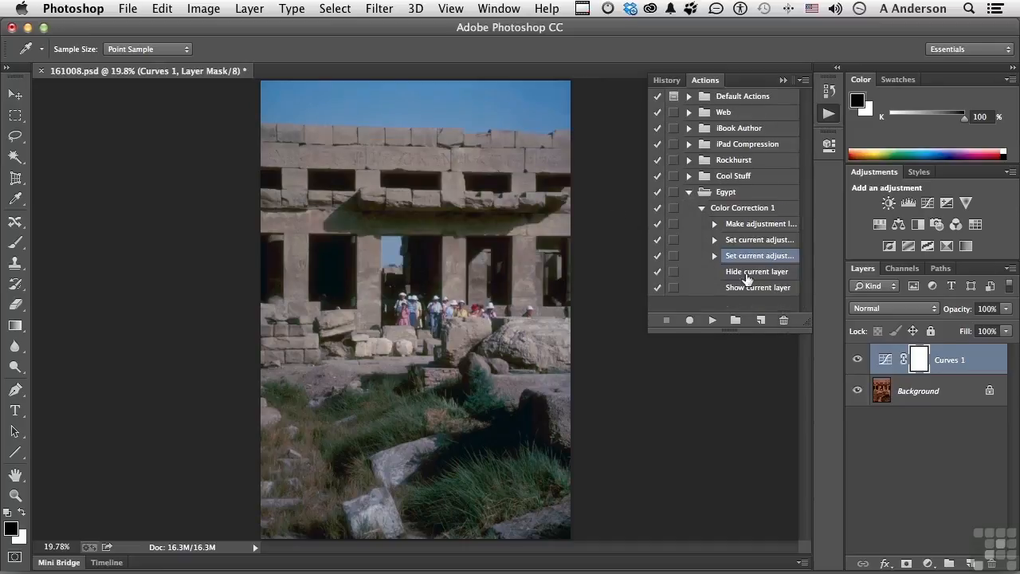
# Step: Delete the remaining "Hide current layer" and "Show current layer" commands together from the end of the Color Correction 1 action
pyautogui.click(747, 273)
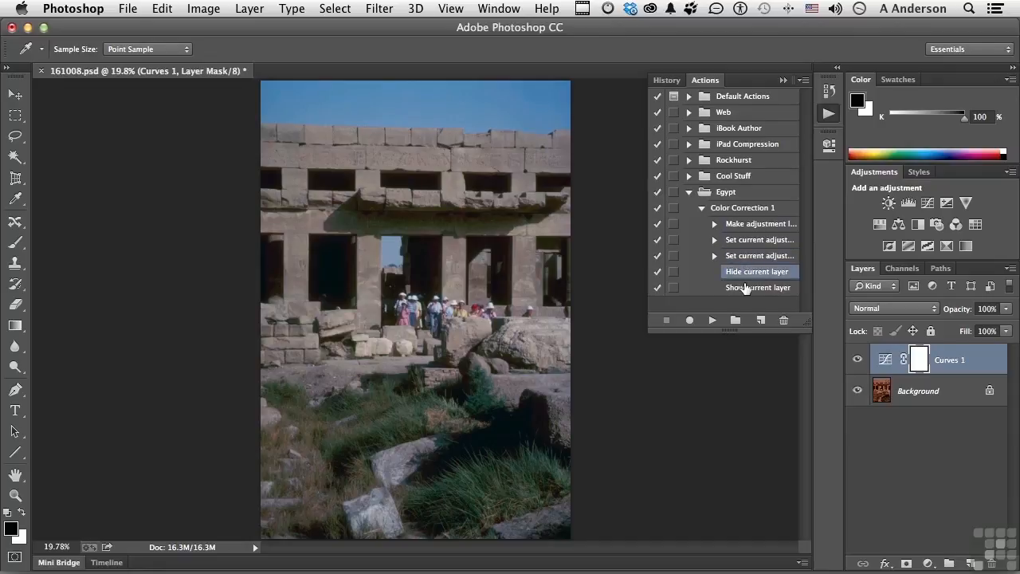
pyautogui.keyDown('shift'); pyautogui.click(745, 288); pyautogui.keyUp('shift')
pyautogui.click(784, 320)
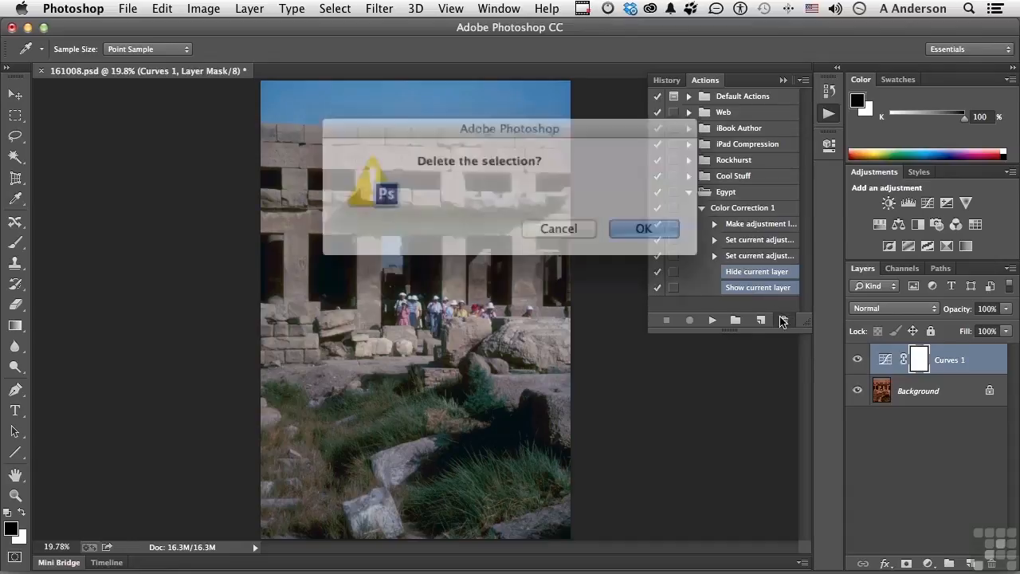
pyautogui.click(628, 224)
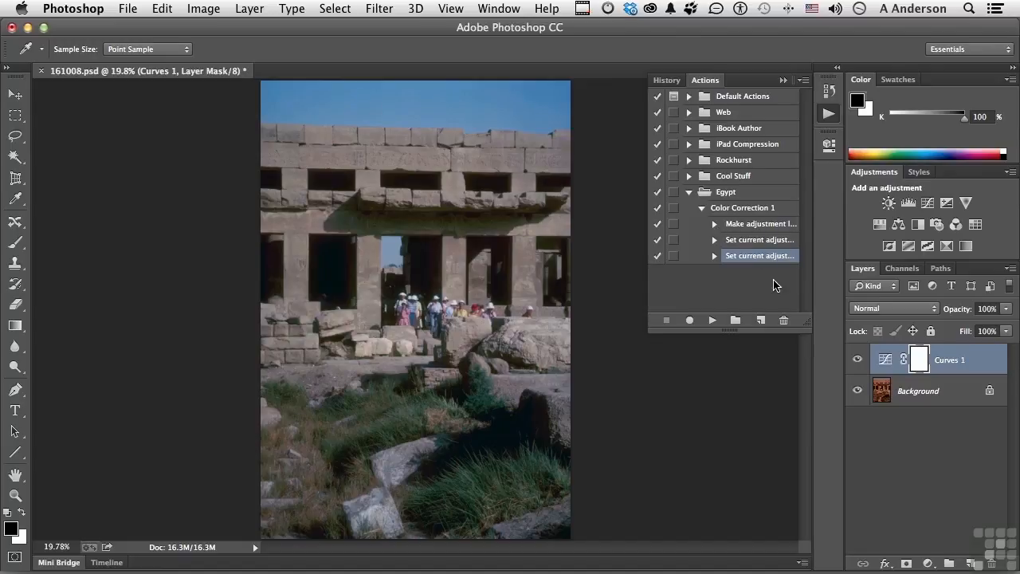
# Step: Check the recorded settings of the "Make adjustment layer" command, and collapse the Color Correction 1 action
pyautogui.click(715, 225)
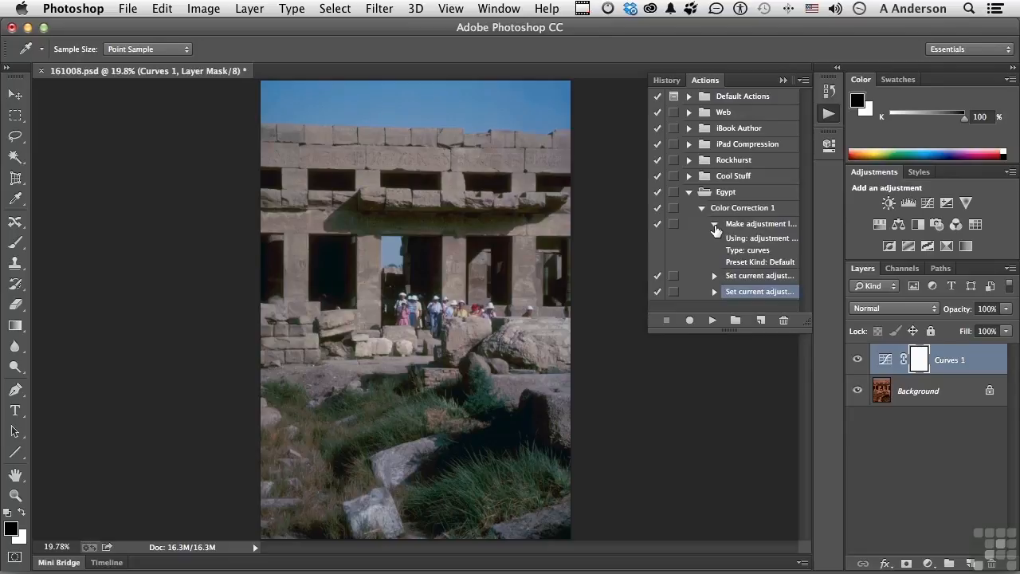
pyautogui.click(715, 225)
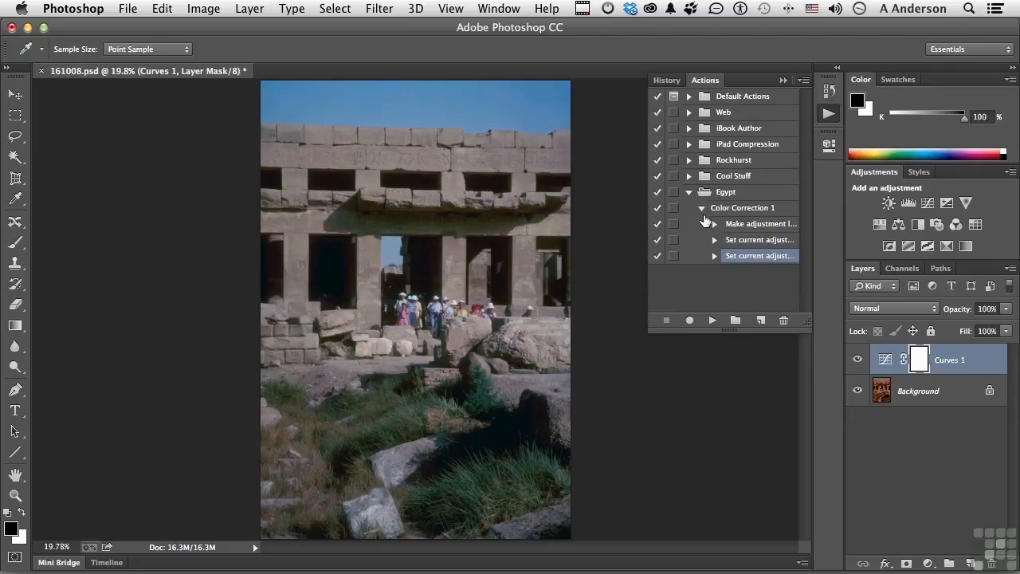
pyautogui.click(702, 209)
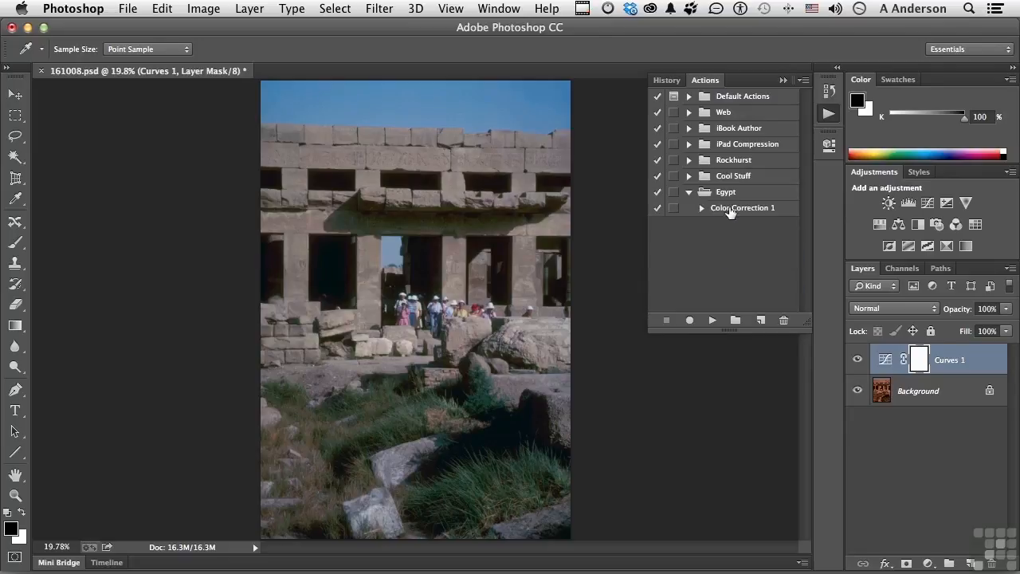